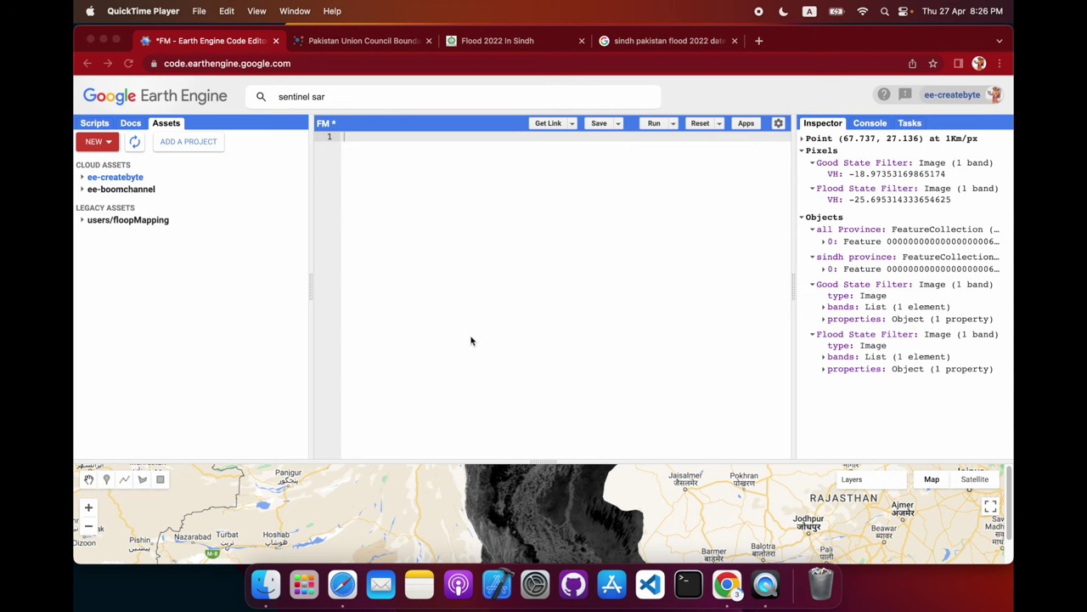
# - Bring Chrome forward, show the Console, and reload Earth Engine, discarding the FM script's unsaved changes
pyautogui.click(806, 163)
pyautogui.click(866, 124)
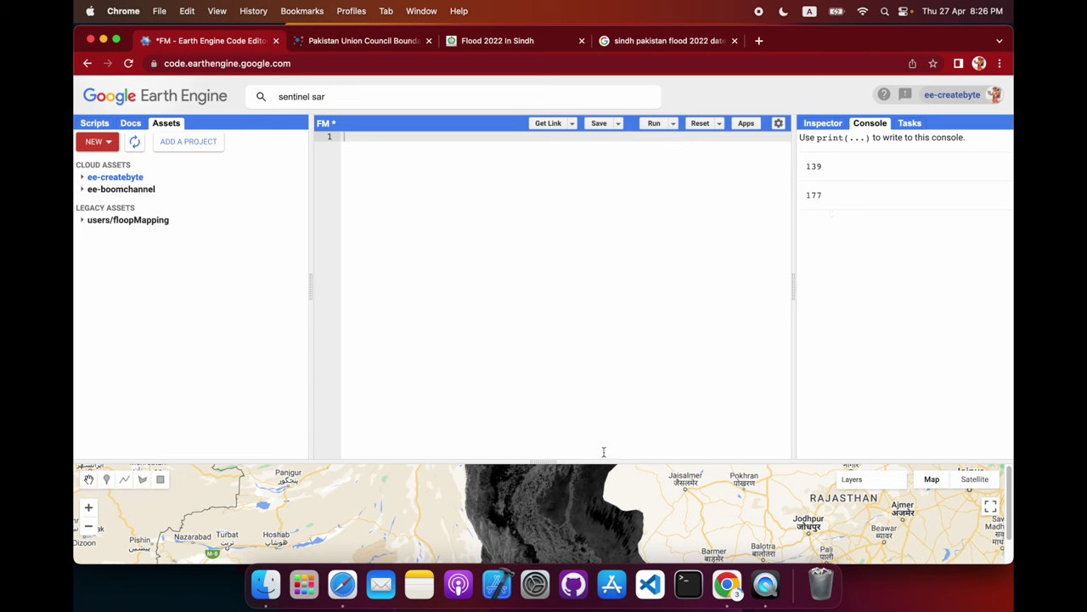
pyautogui.press('super+r')
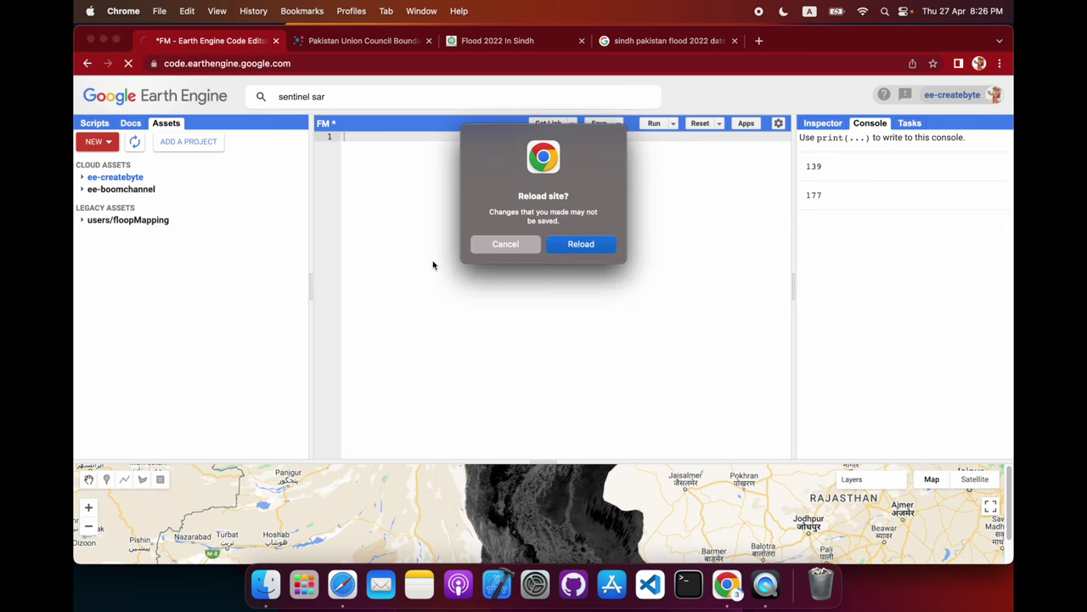
pyautogui.click(562, 245)
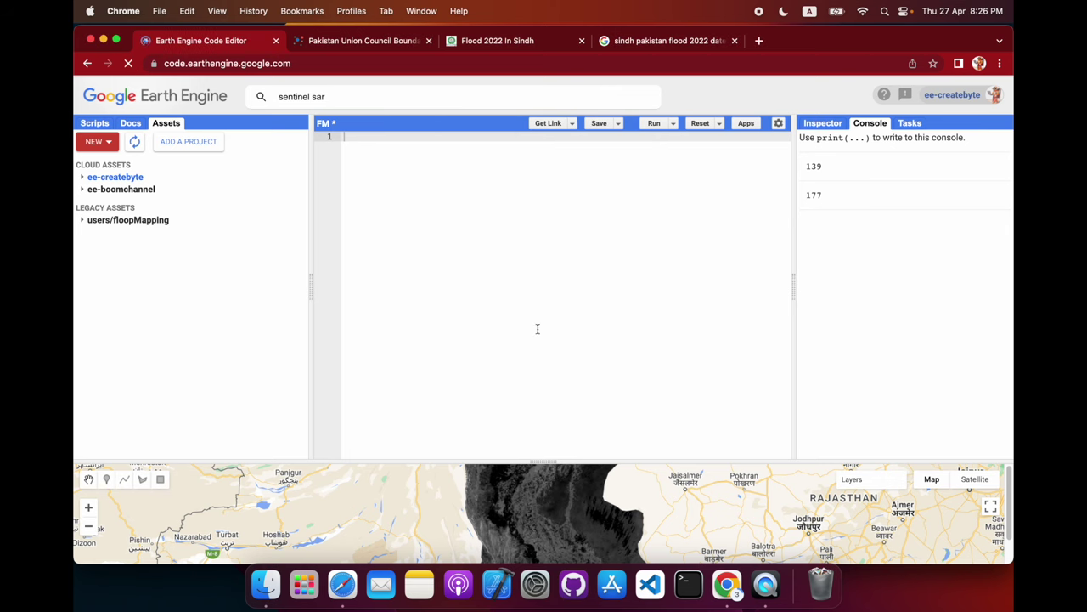
# - Enlarge the map, pan it east to centre on Pakistan and India, then widen the code editor
pyautogui.moveTo(544, 460); pyautogui.dragTo(548, 345)
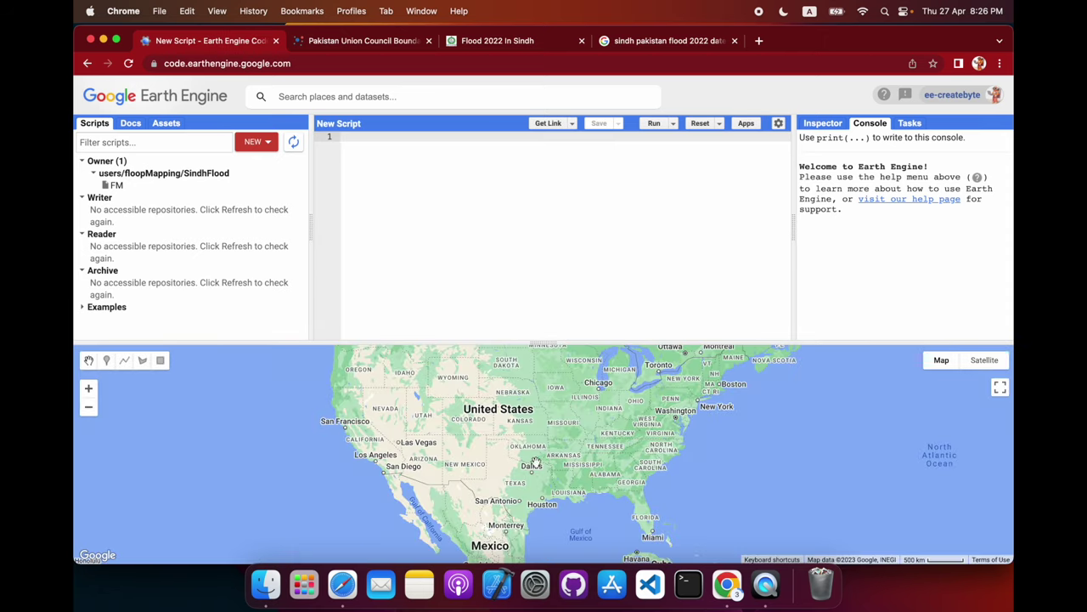
pyautogui.moveTo(535, 463); pyautogui.dragTo(340, 454)
pyautogui.moveTo(492, 459); pyautogui.dragTo(423, 461)
pyautogui.moveTo(611, 438); pyautogui.dragTo(554, 435)
pyautogui.moveTo(374, 503); pyautogui.dragTo(446, 469)
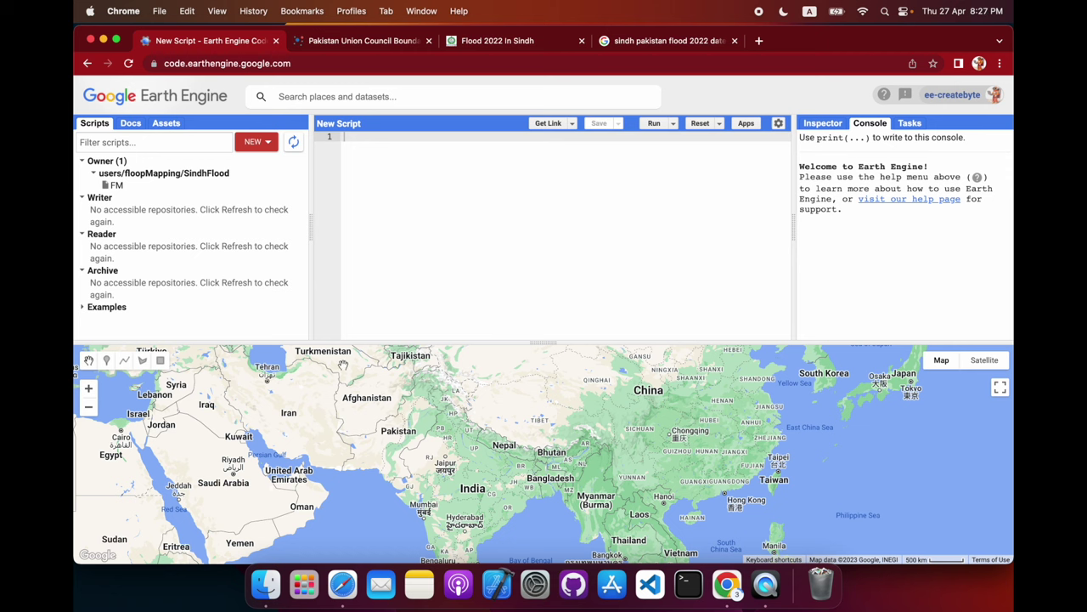
pyautogui.moveTo(551, 344); pyautogui.dragTo(542, 388)
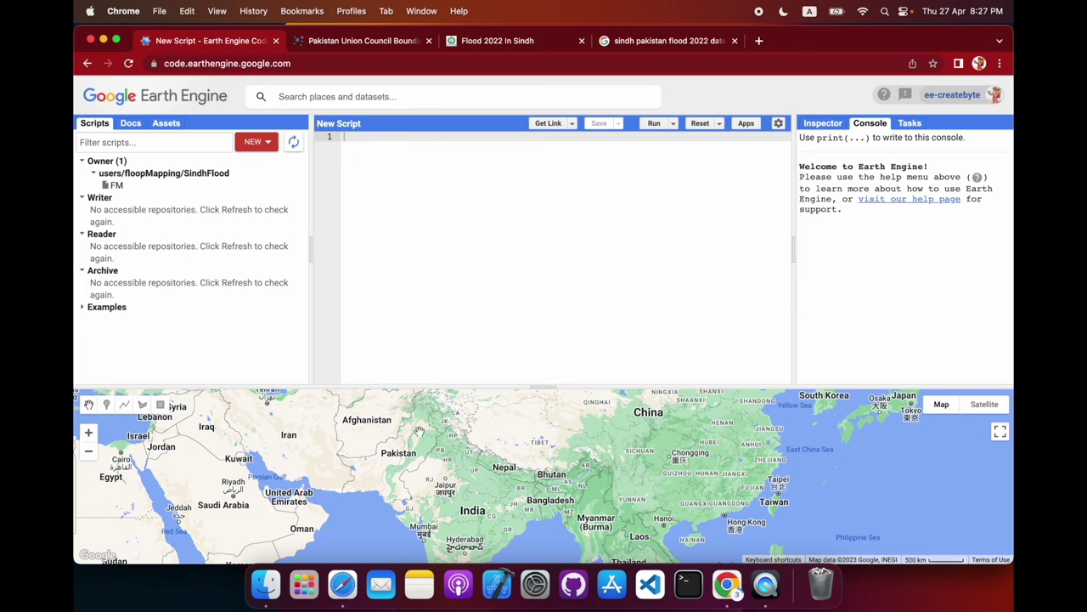
# - On the HDX Pakistan Union Council Boundaries page, download Adminbdy Shapefile.rar
pyautogui.click(390, 41)
pyautogui.click(305, 64)
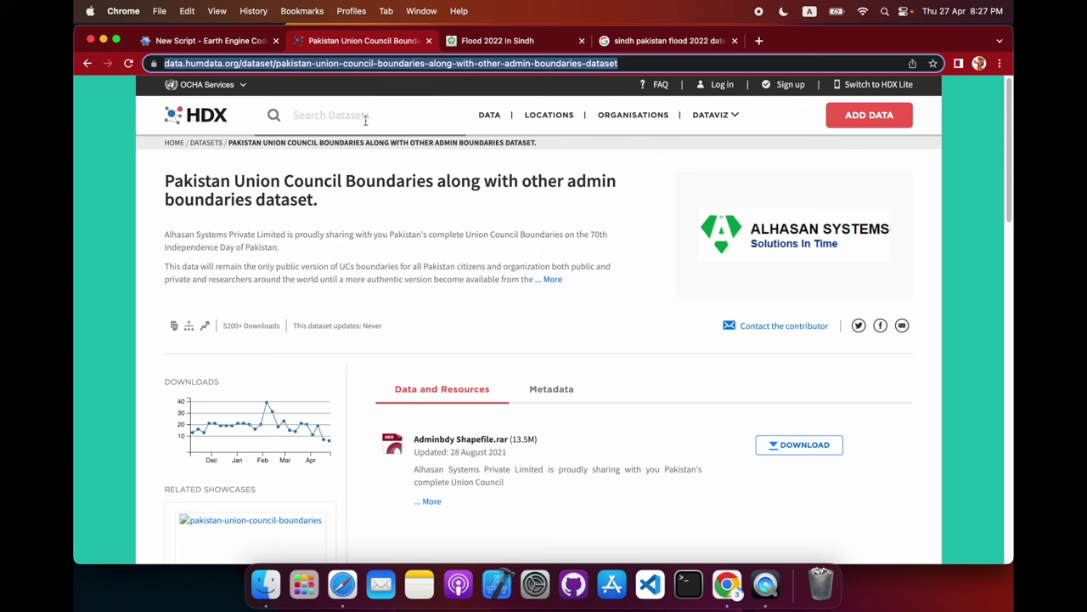
pyautogui.click(434, 278)
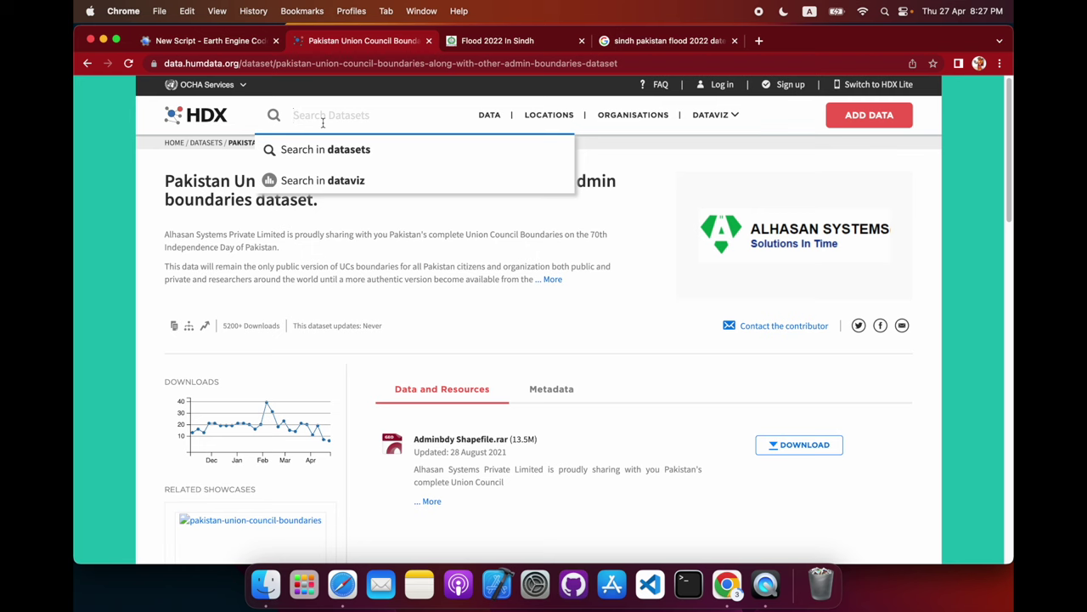
pyautogui.click(445, 281)
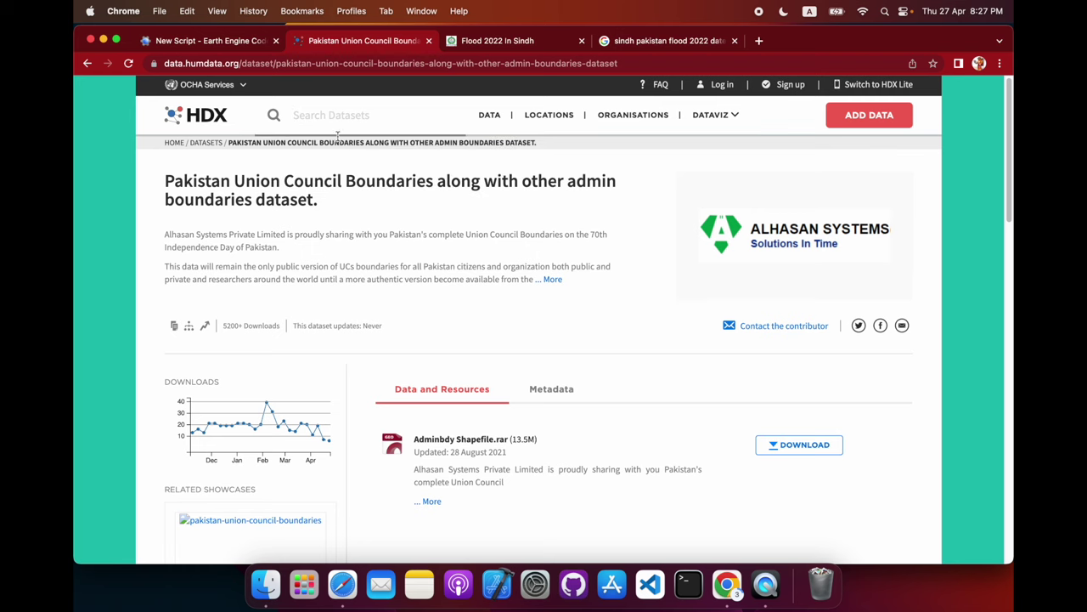
pyautogui.scroll(-1, 499, 374)
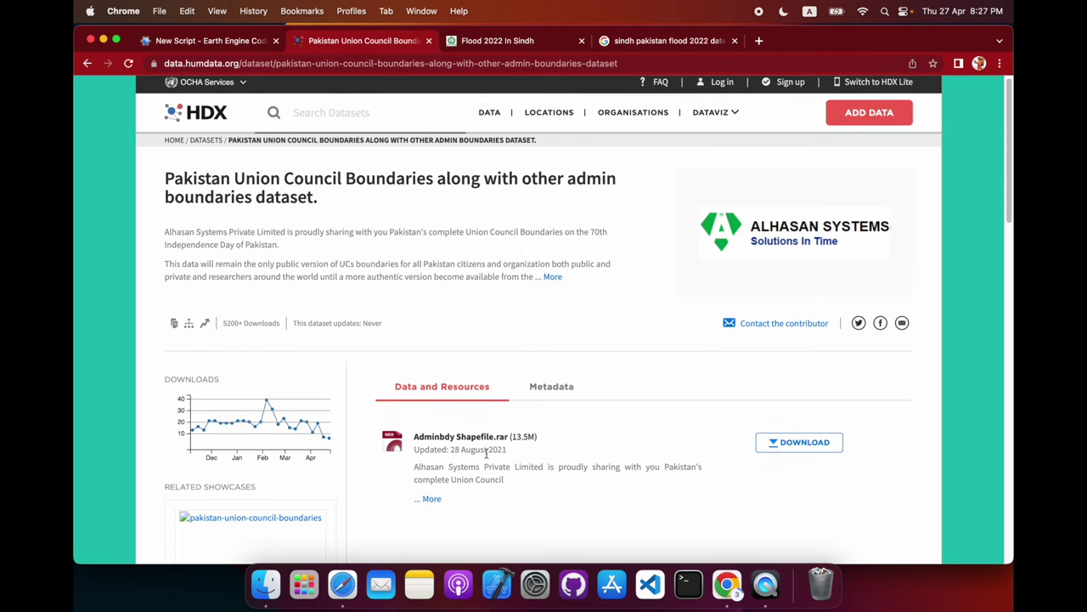
pyautogui.click(779, 442)
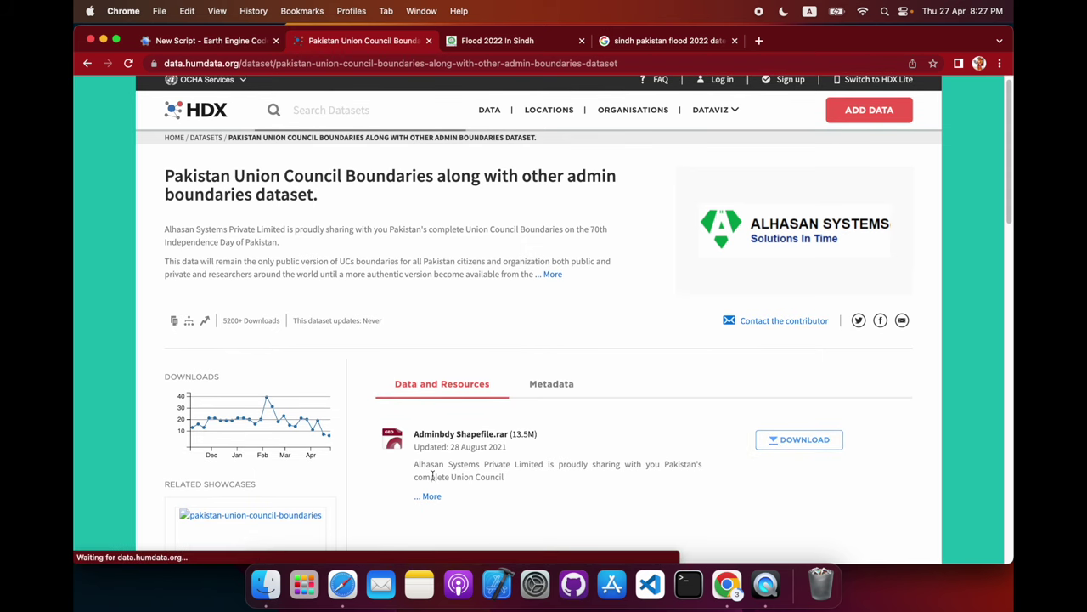
# - Move Chrome aside to confirm adminbdy-shapefile.rar is on the desktop, then restore it full screen
pyautogui.moveTo(434, 438); pyautogui.dragTo(499, 435)
pyautogui.click(561, 461)
pyautogui.scroll(1, 510, 454)
pyautogui.scroll(-5, 396, 430)
pyautogui.scroll(5, 383, 476)
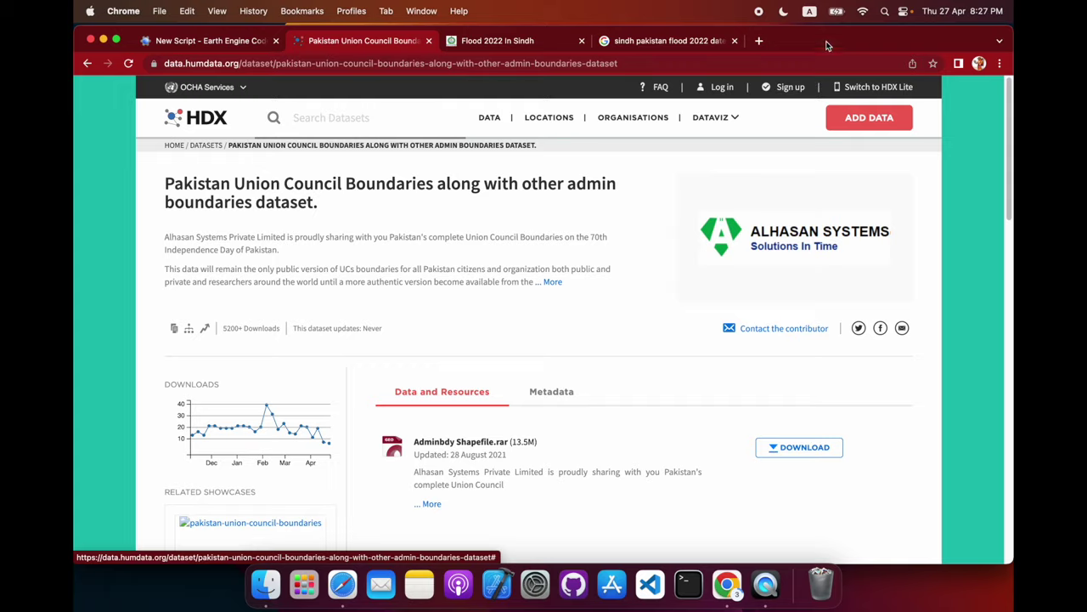
pyautogui.moveTo(830, 45); pyautogui.dragTo(667, 60)
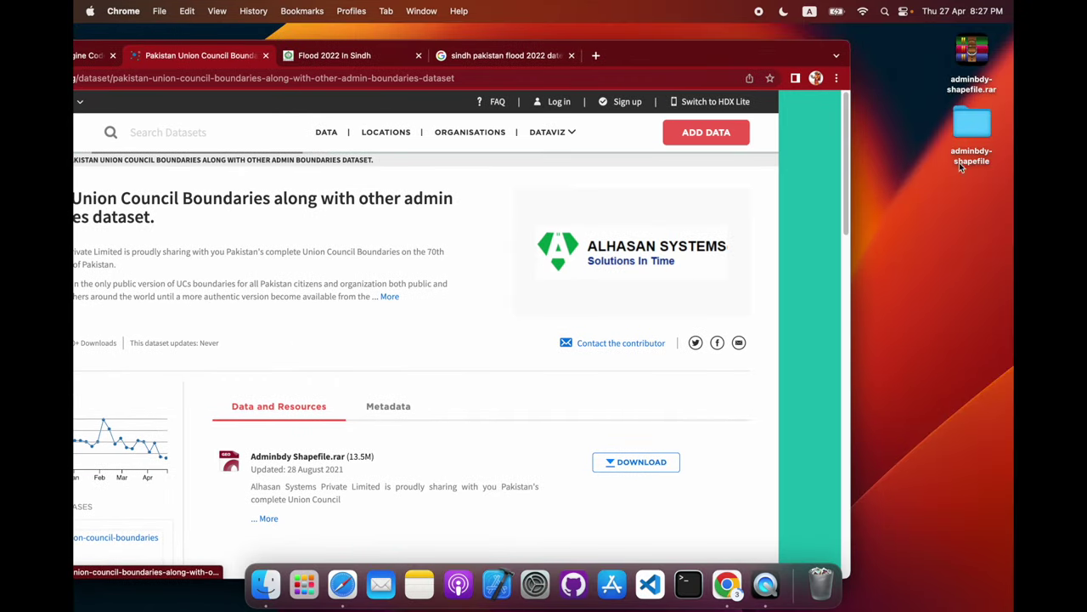
pyautogui.moveTo(747, 58); pyautogui.dragTo(908, 28)
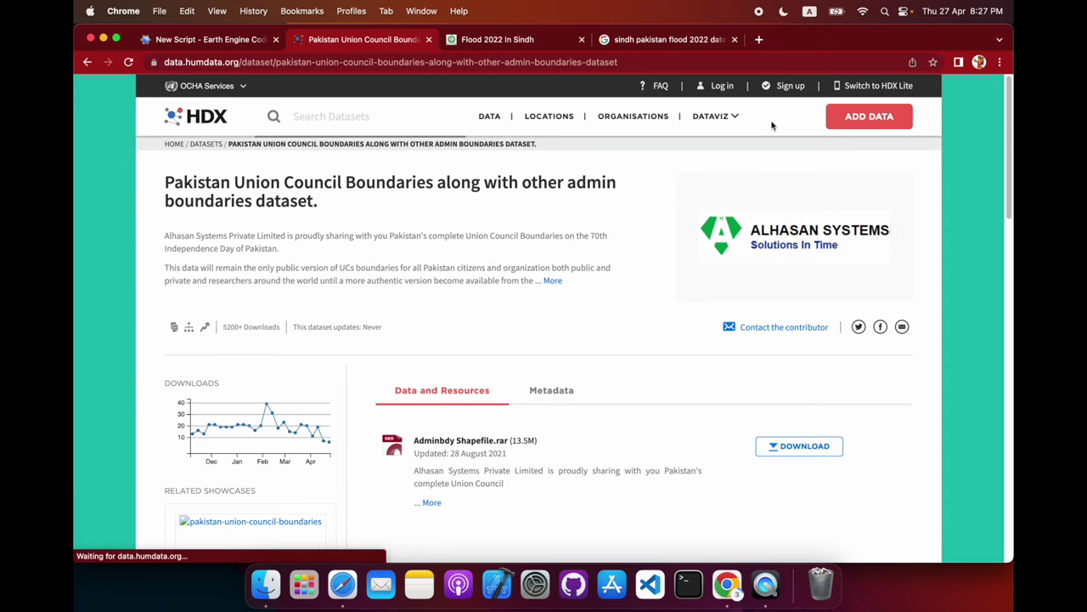
# - In the Earth Engine Assets panel, start a new shapefile table upload
pyautogui.click(228, 40)
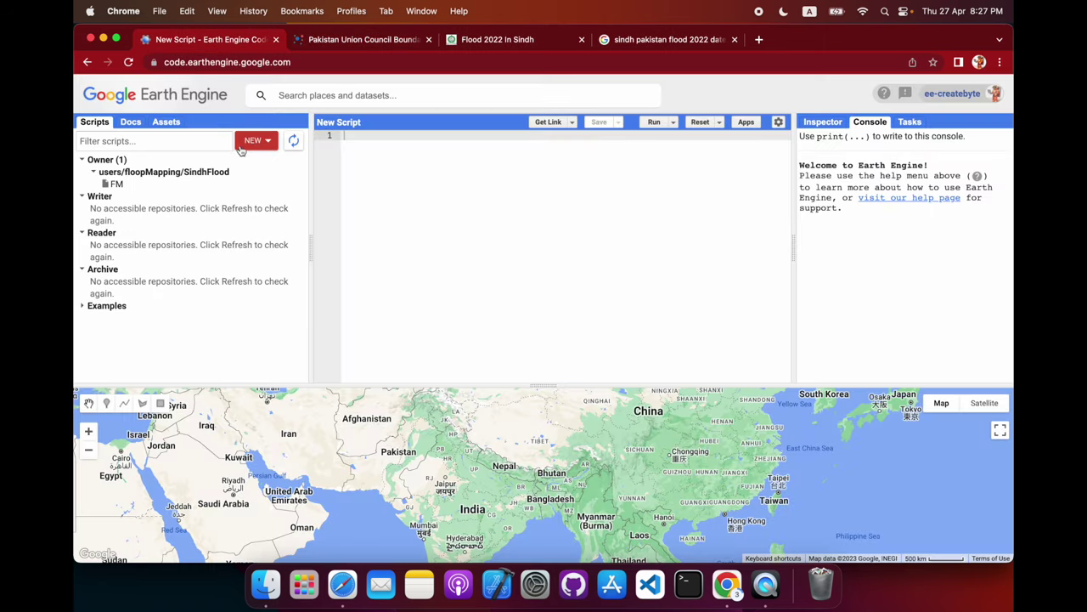
pyautogui.click(166, 122)
pyautogui.click(95, 140)
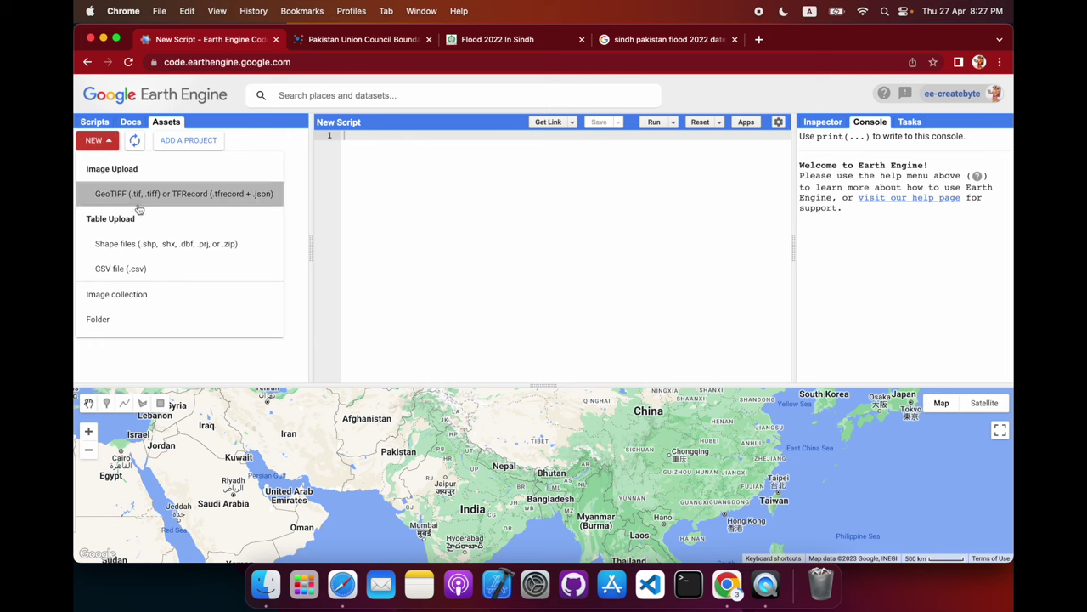
pyautogui.click(158, 252)
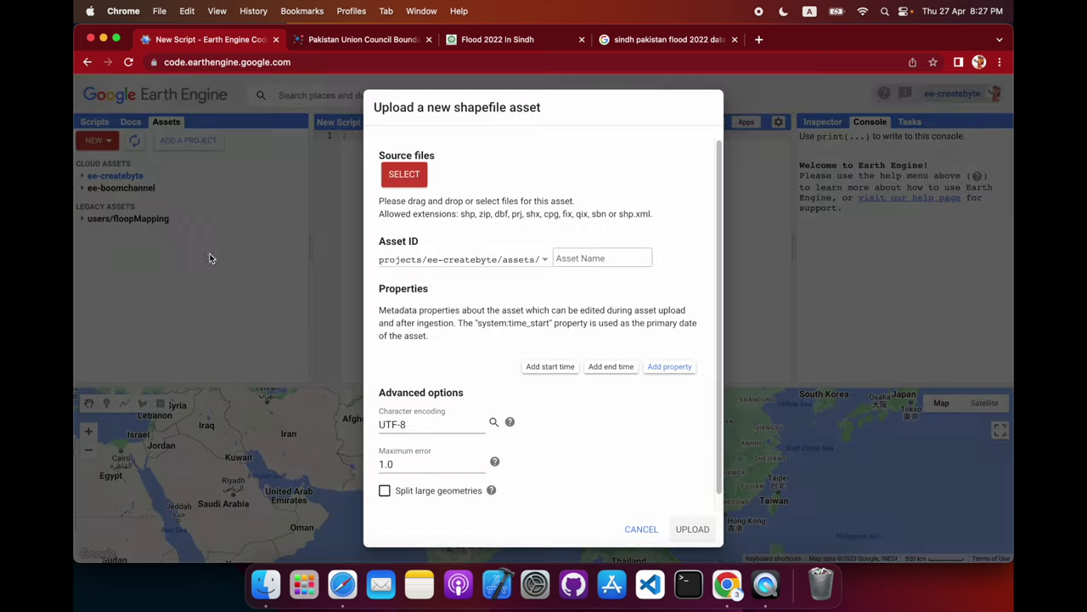
pyautogui.click(409, 176)
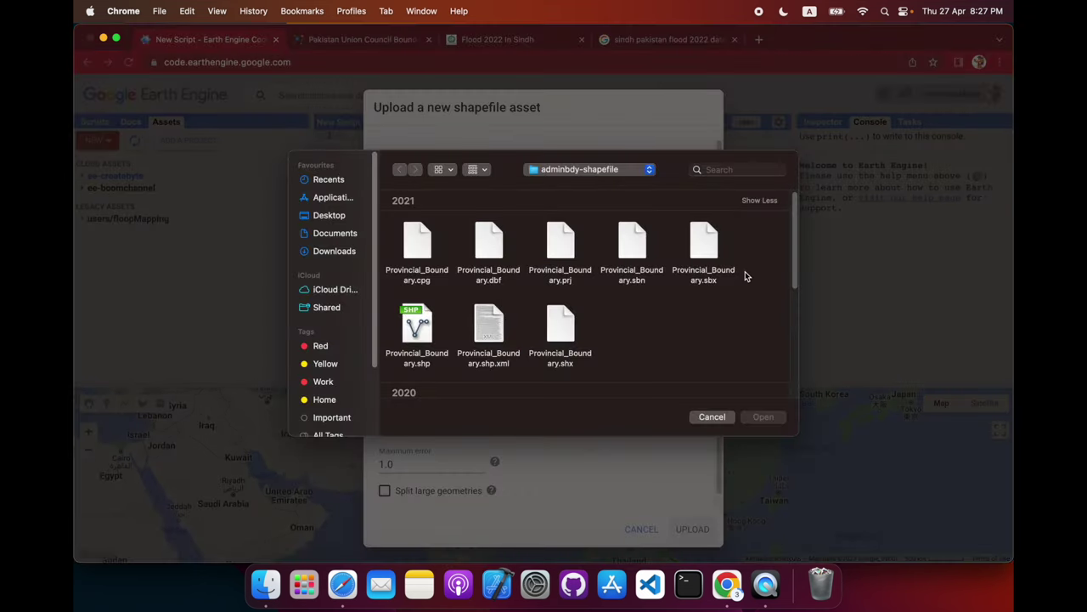
# - Select all six Provincial_Boundary files, including .shp and .shx, and upload them as table asset Provincial_Boundary
pyautogui.moveTo(663, 297); pyautogui.dragTo(423, 238)
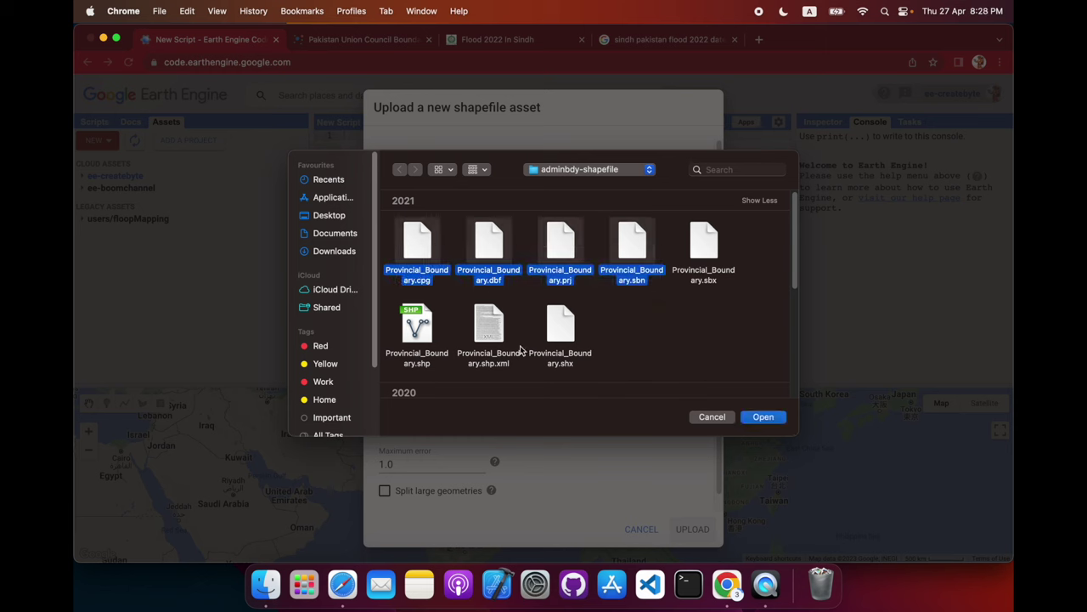
pyautogui.keyDown('super'); pyautogui.click(572, 336); pyautogui.keyUp('super')
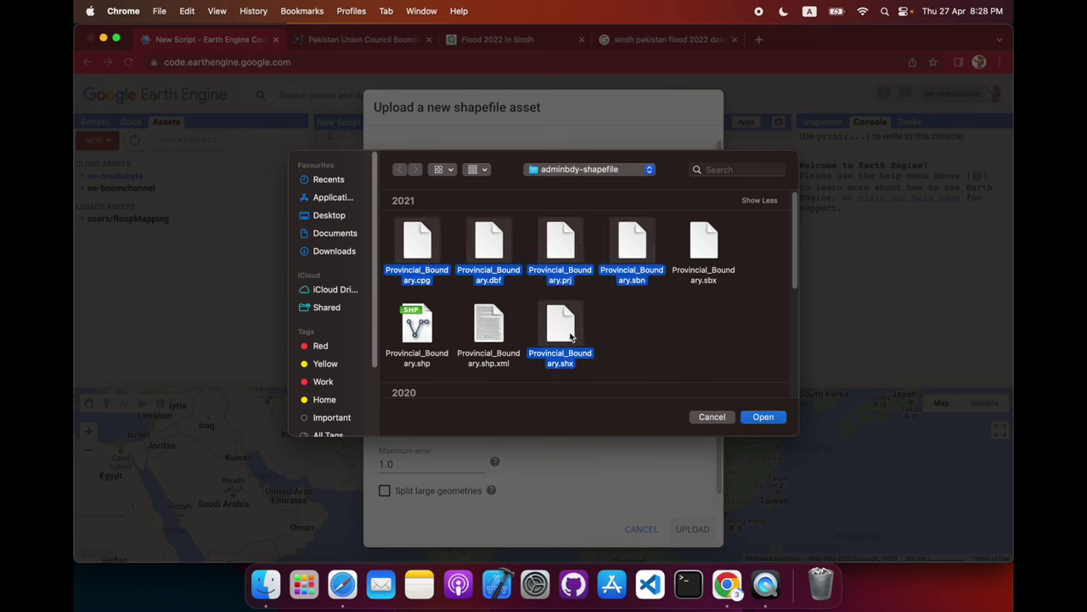
pyautogui.keyDown('super'); pyautogui.click(425, 338); pyautogui.keyUp('super')
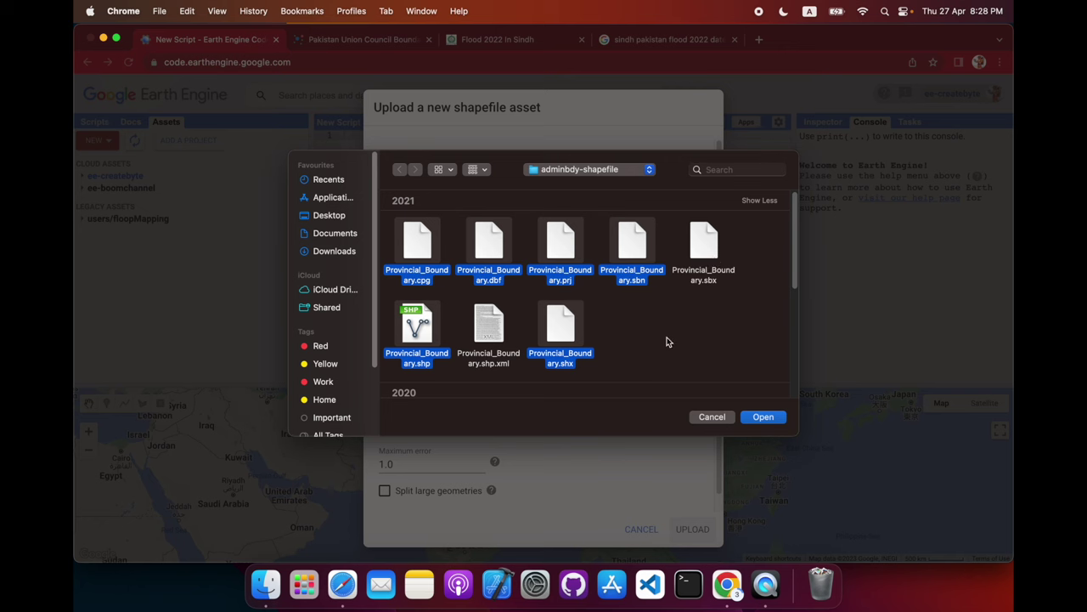
pyautogui.scroll(-1, 595, 330)
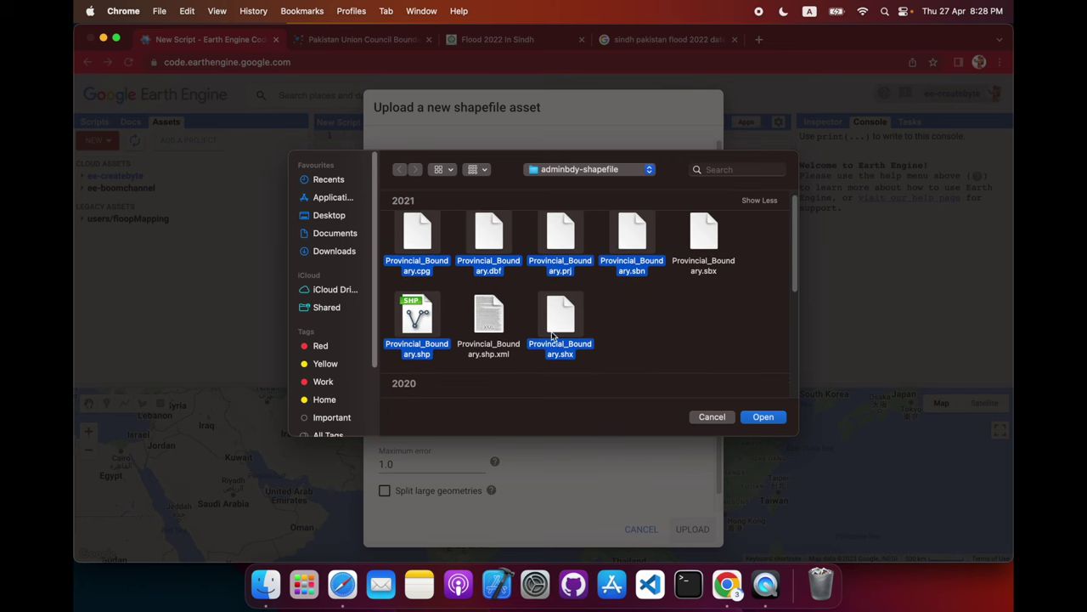
pyautogui.scroll(-5, 645, 317)
pyautogui.scroll(-10, 640, 312)
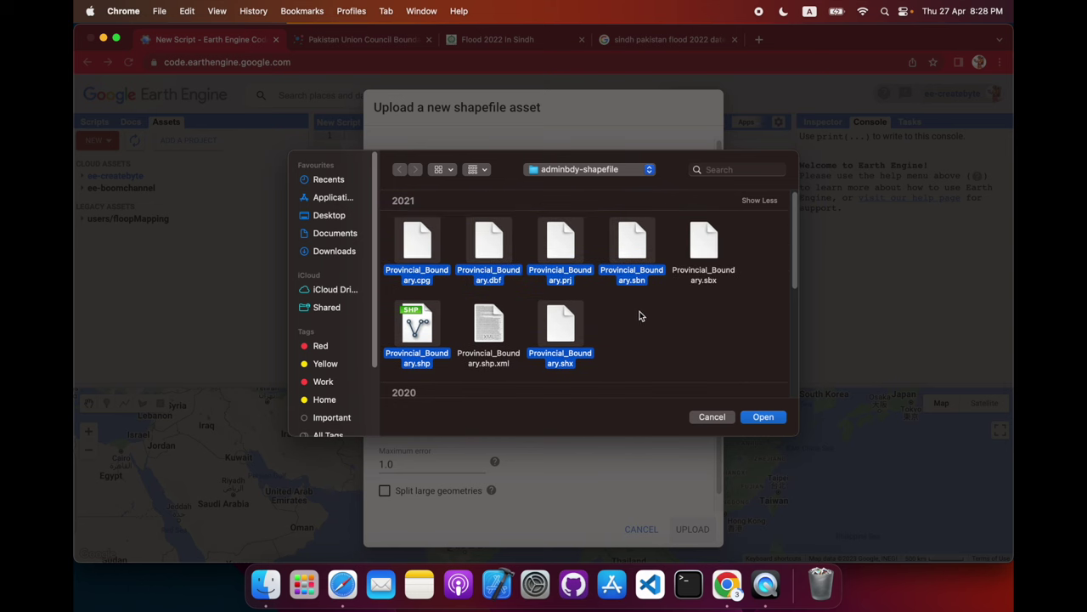
pyautogui.scroll(15, 513, 316)
pyautogui.click(763, 417)
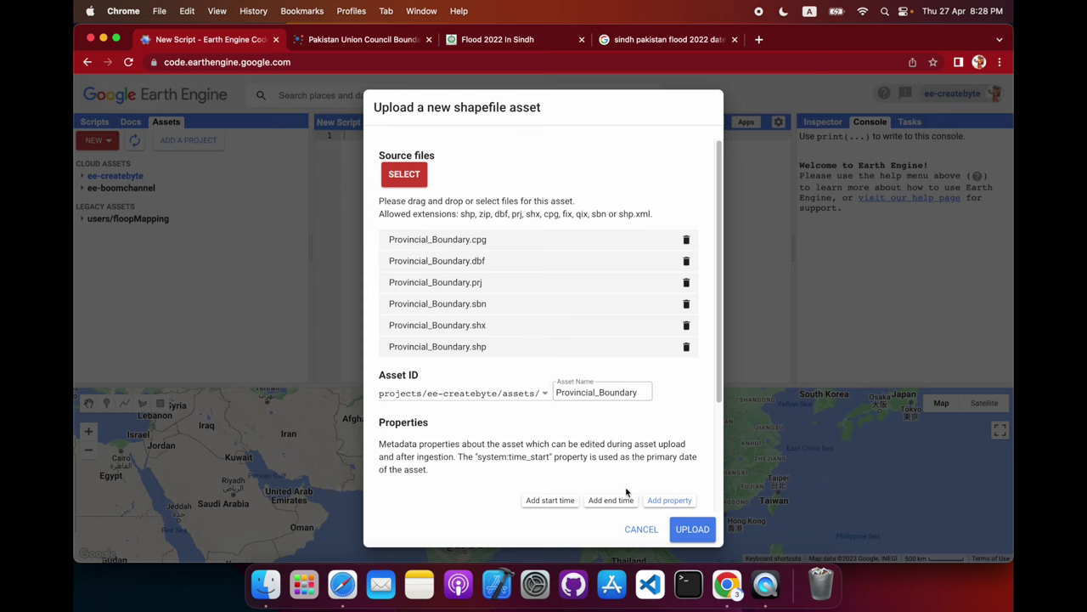
pyautogui.click(697, 529)
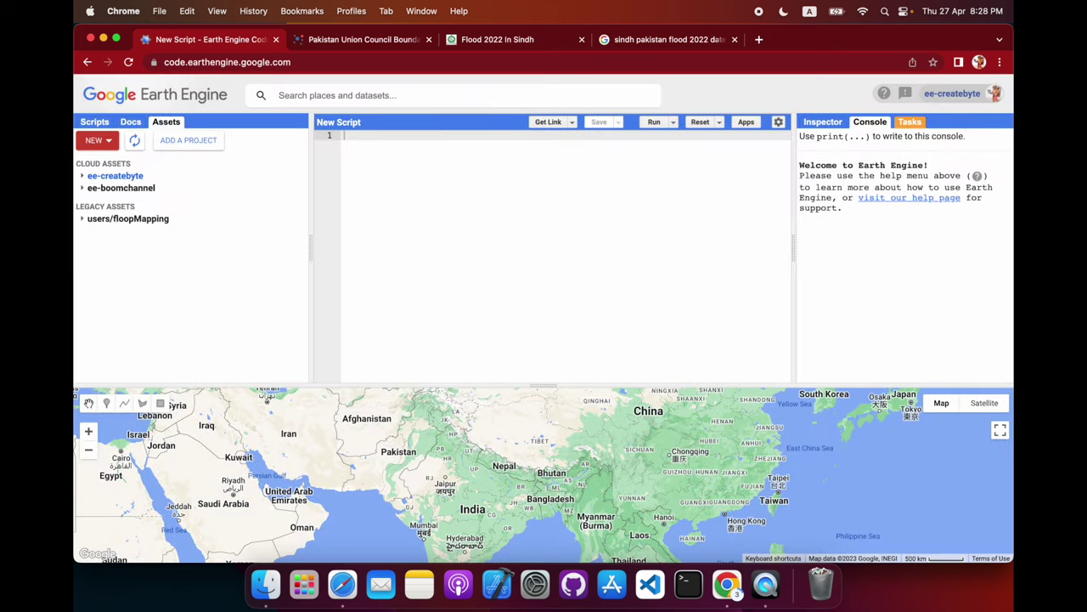
pyautogui.click(910, 121)
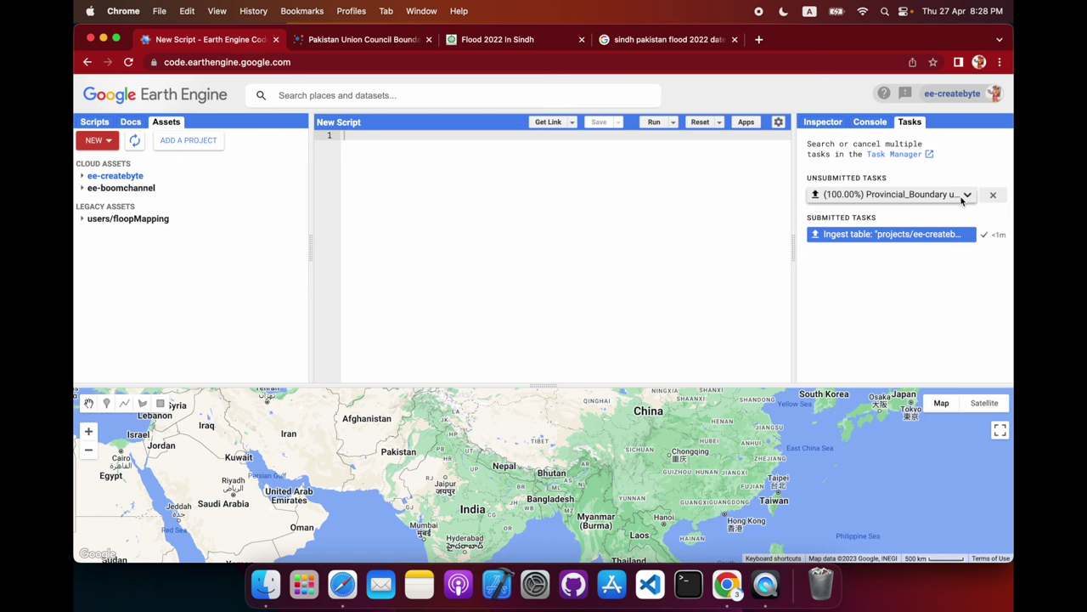
# - Expand the Provincial_Boundary ingest task details and close the HDX dataset tab
pyautogui.click(965, 196)
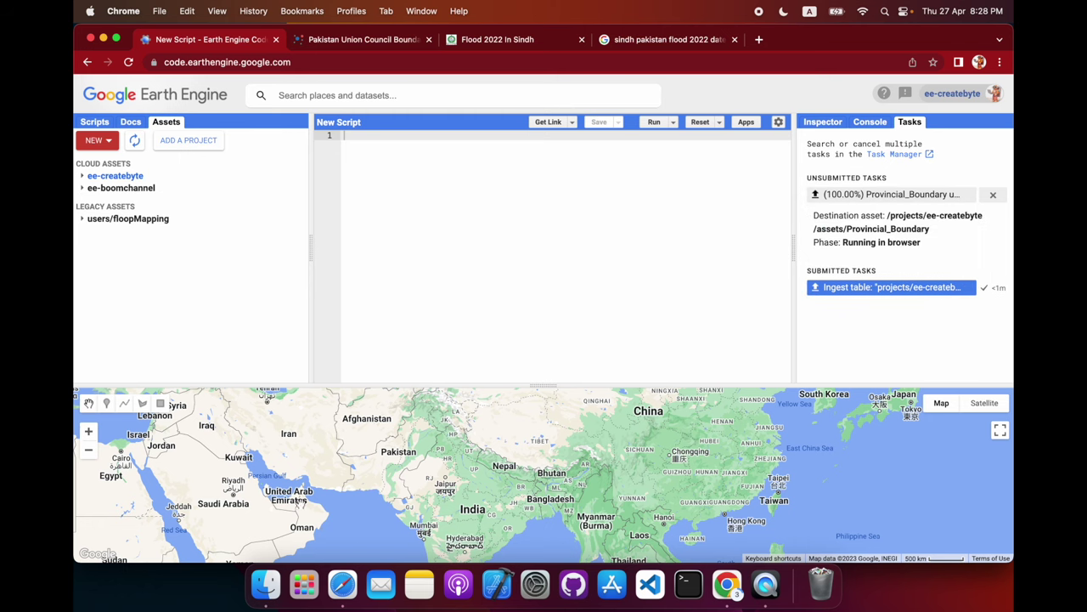
pyautogui.click(404, 38)
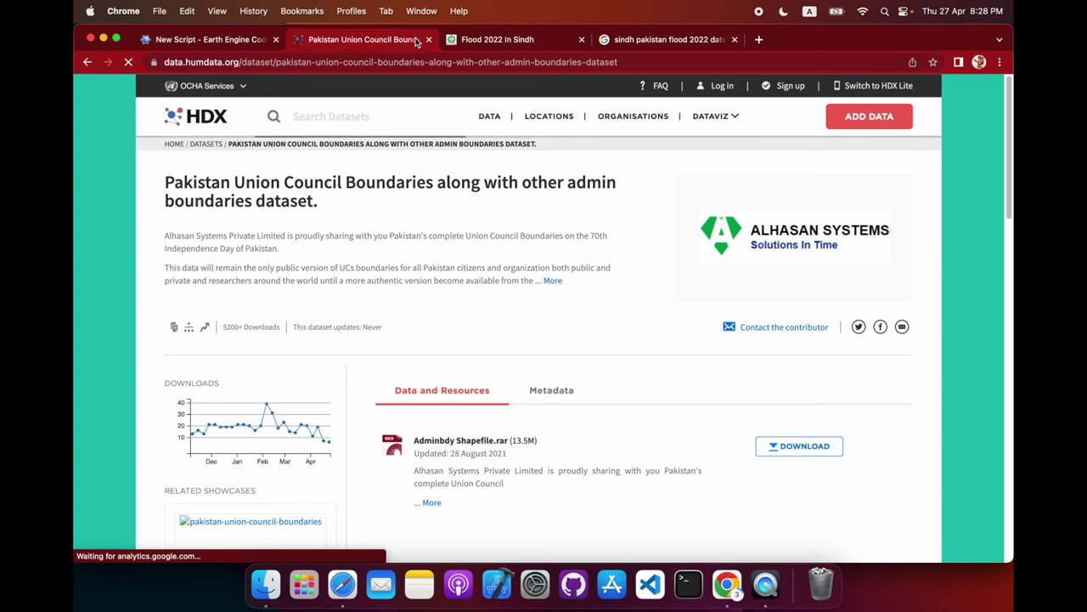
pyautogui.click(429, 40)
pyautogui.click(238, 40)
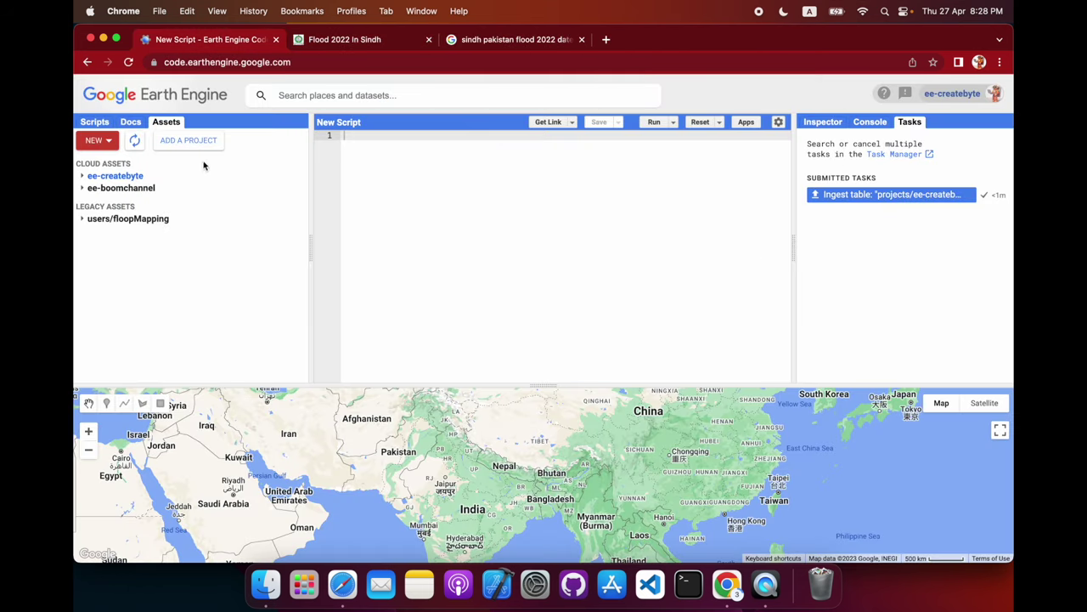
# - Refresh the asset list and expand ee-createbyte, which is still empty
pyautogui.click(134, 143)
pyautogui.click(83, 175)
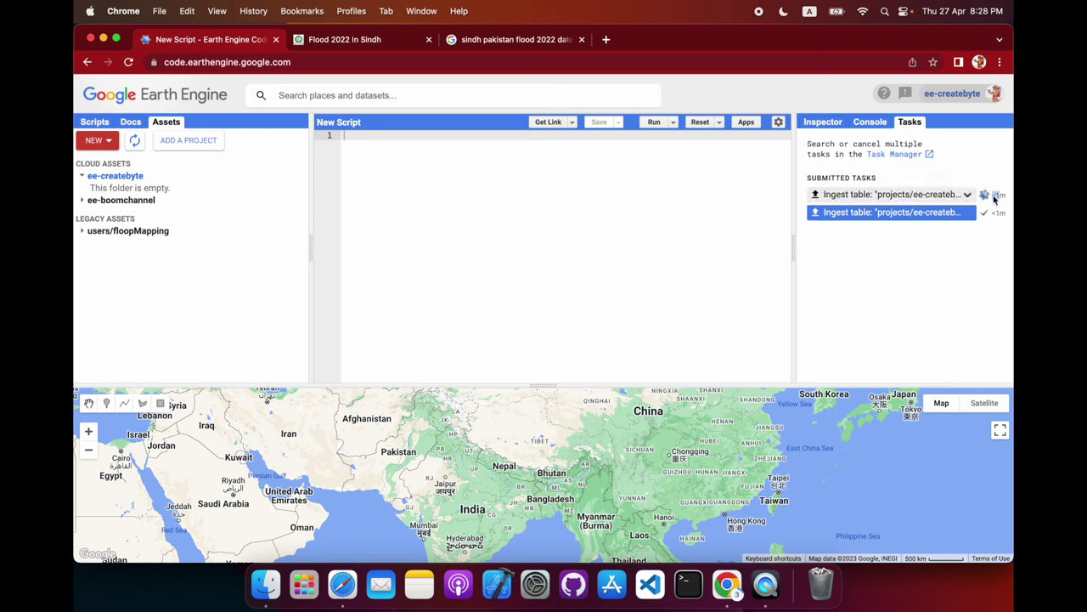
pyautogui.click(356, 46)
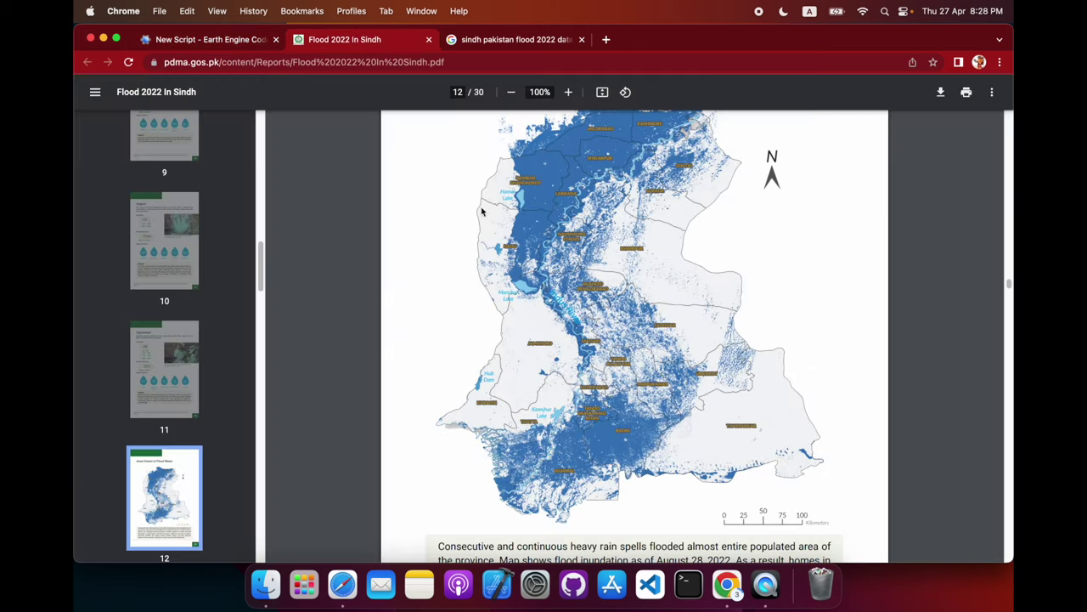
# - In the 'sindh pakistan flood 2022 date' search results, highlight '14 June to October 2022'
pyautogui.scroll(2, 558, 304)
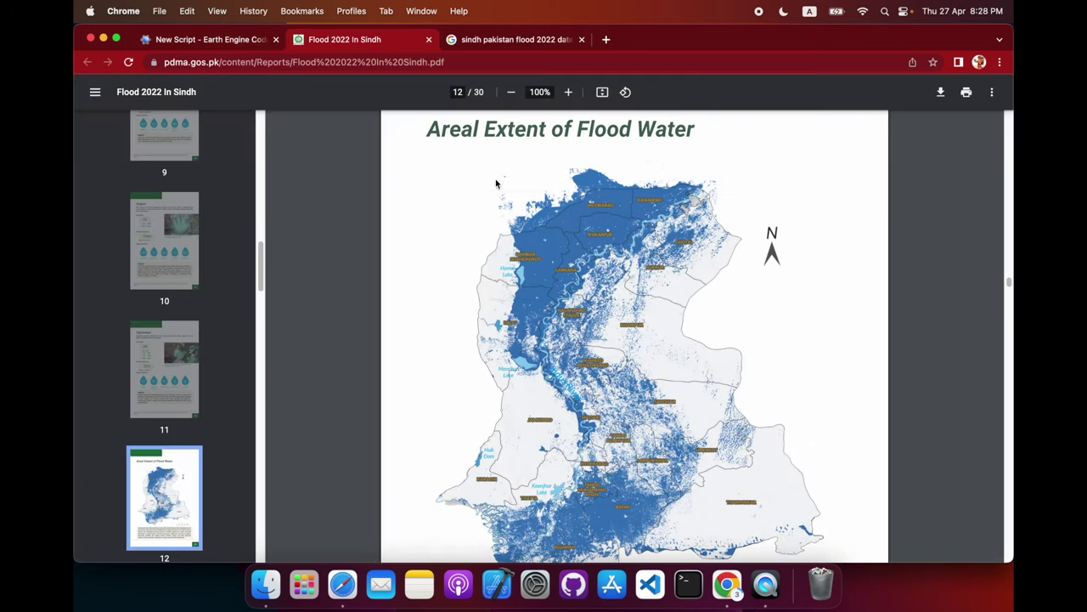
pyautogui.click(489, 42)
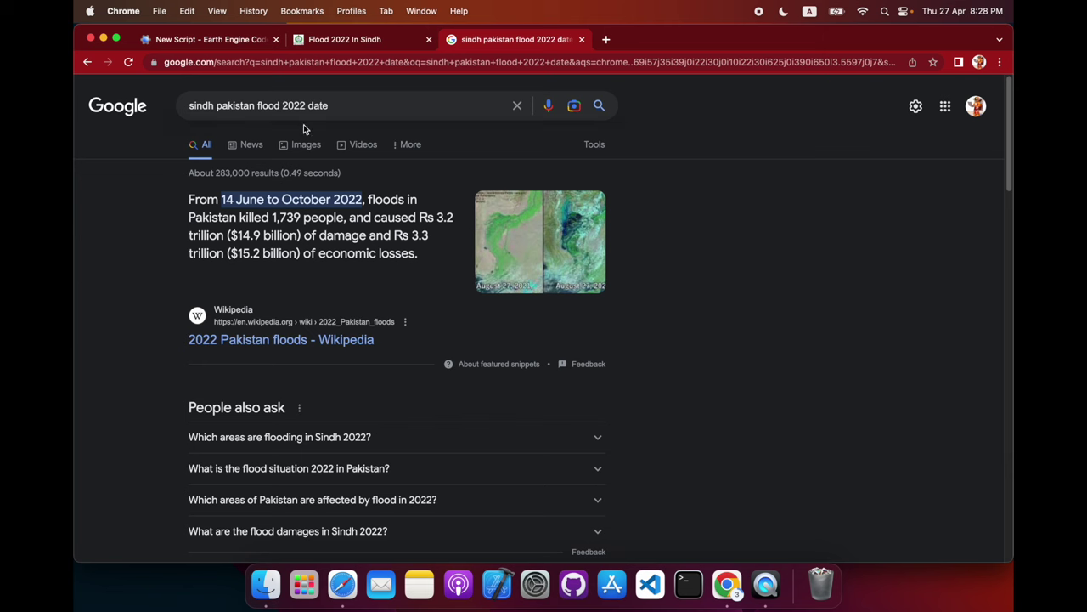
pyautogui.moveTo(223, 202); pyautogui.dragTo(362, 202)
pyautogui.click(365, 219)
pyautogui.click(329, 41)
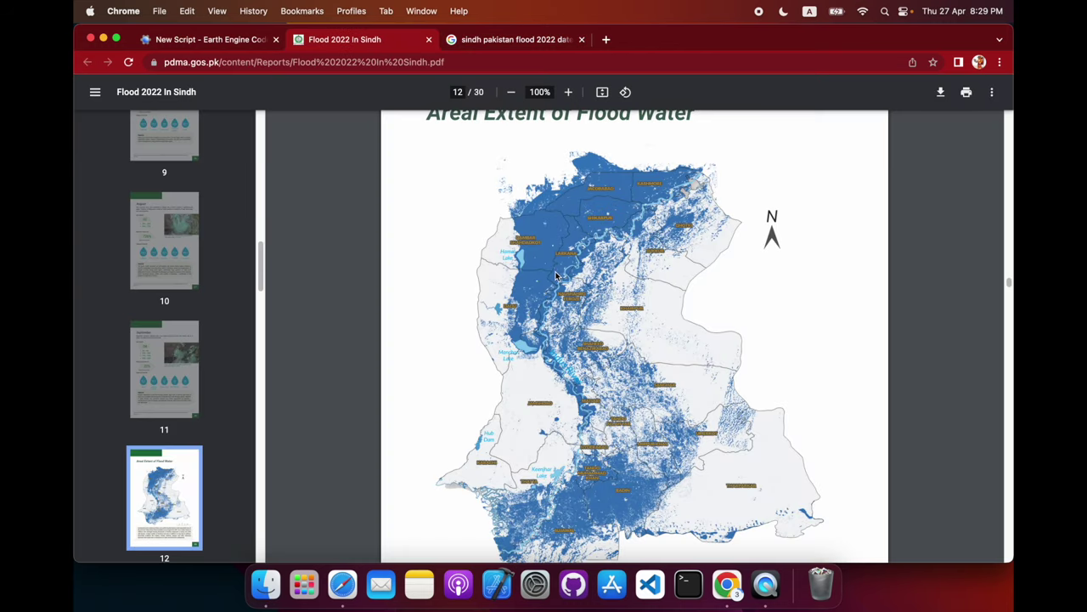
# - Scroll the Flood 2022 In Sindh PDF to page 12's Areal Extent of Flood Water map
pyautogui.scroll(-1, 543, 273)
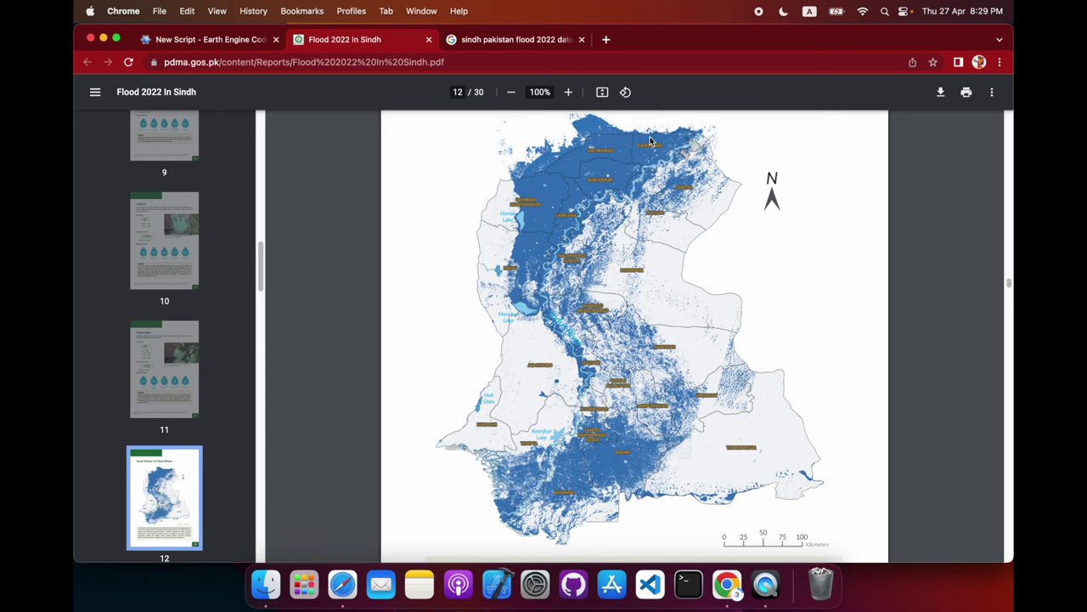